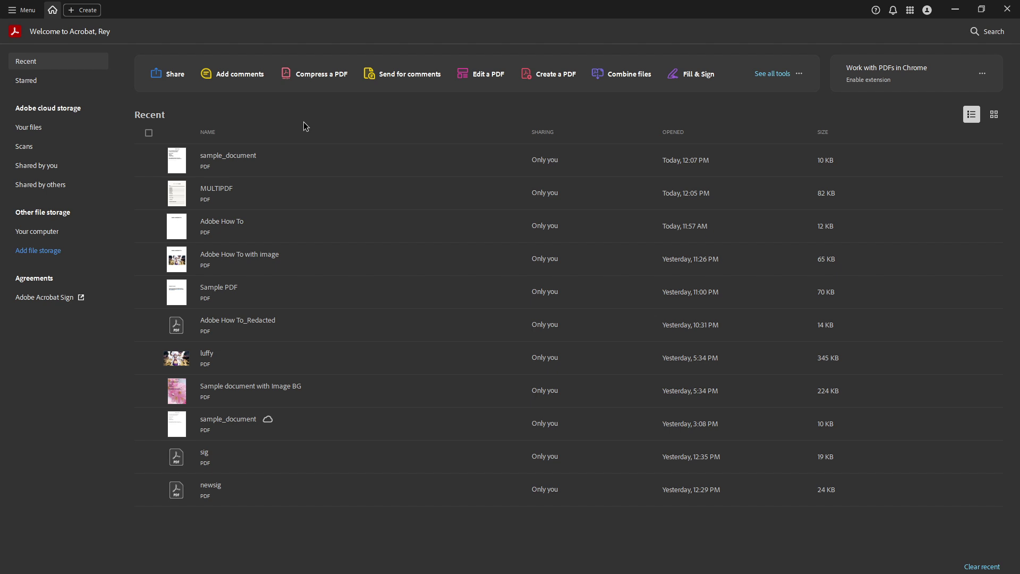
Step: Open Acrobat's Preferences dialog from the main Menu, showing the Spelling settings
left_click(23, 12)
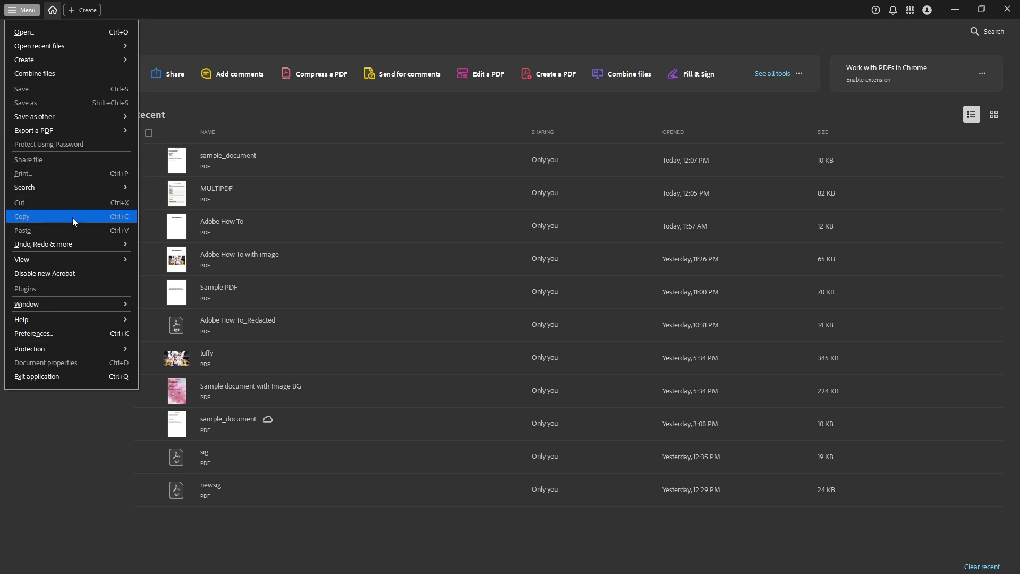
left_click(73, 335)
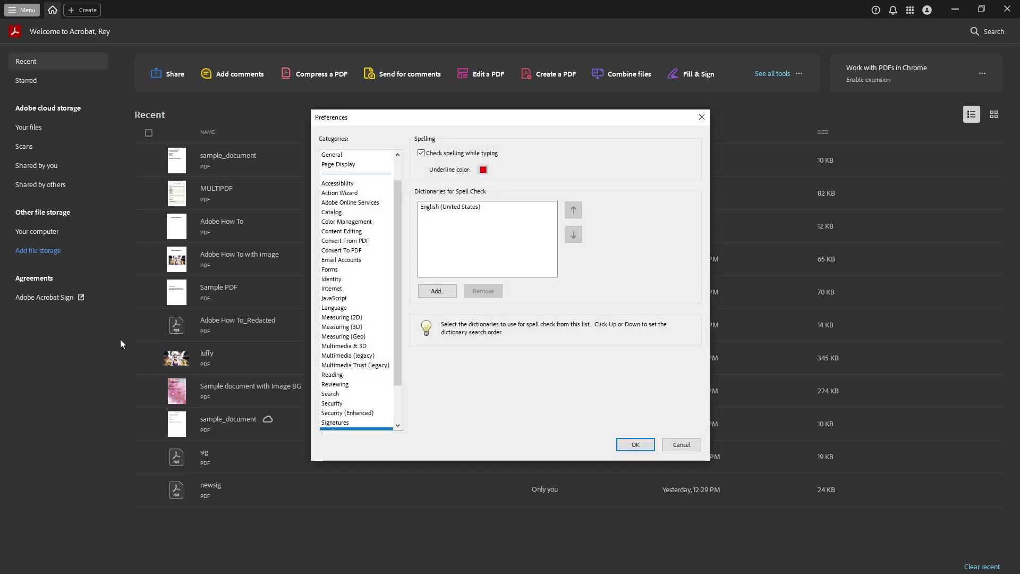
scroll(367, 266, "up", 1)
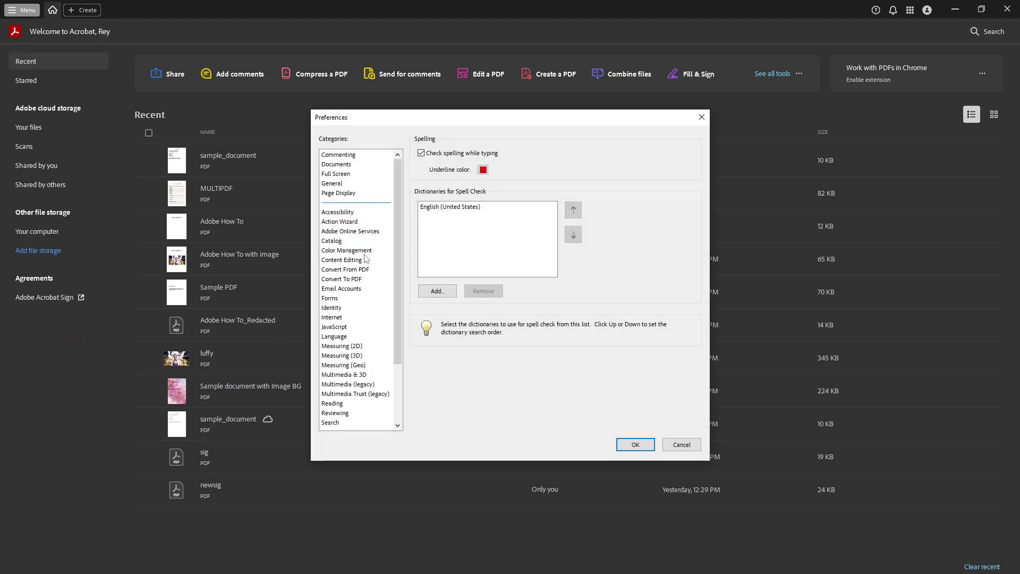
scroll(361, 235, "down", 2)
scroll(360, 240, "up", 2)
scroll(360, 243, "down", 2)
scroll(360, 242, "down", 1)
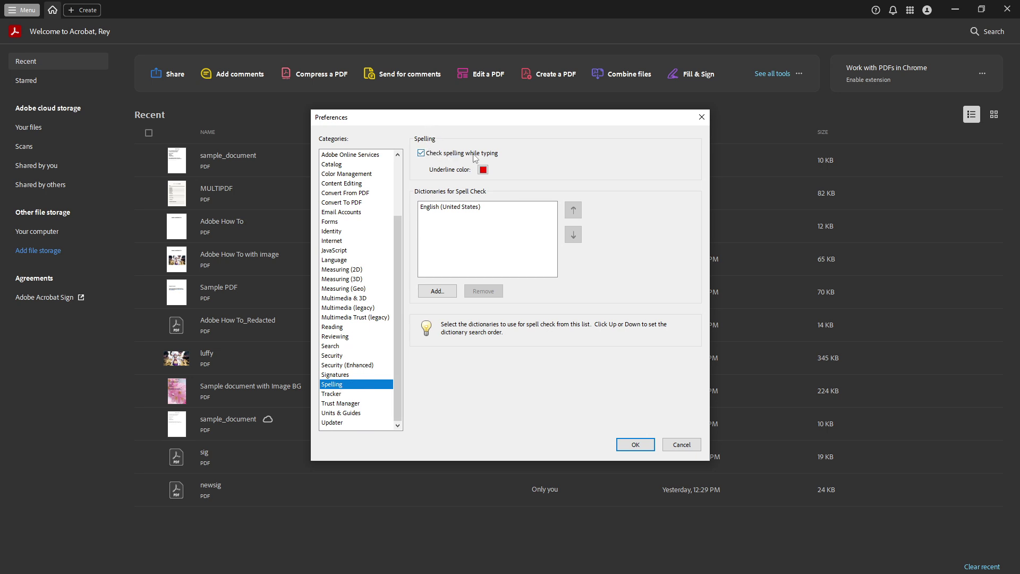
Step: Toggle 'Check spelling while typing' off and back on, leaving it enabled
left_click(423, 157)
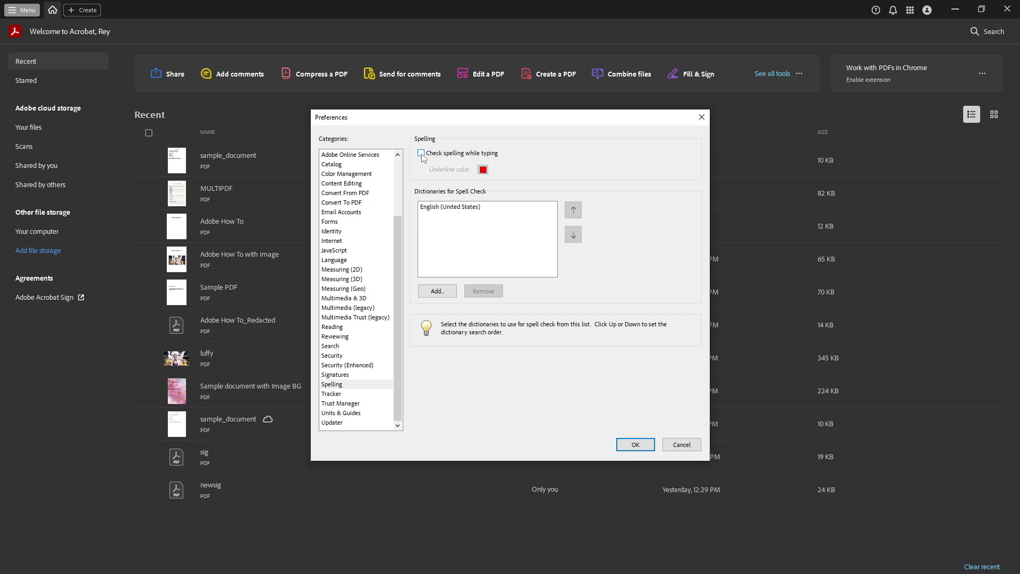
left_click(423, 157)
Step: Try yellow-olive, then set the underline colour to red and select the English (United States) dictionary
left_click(483, 171)
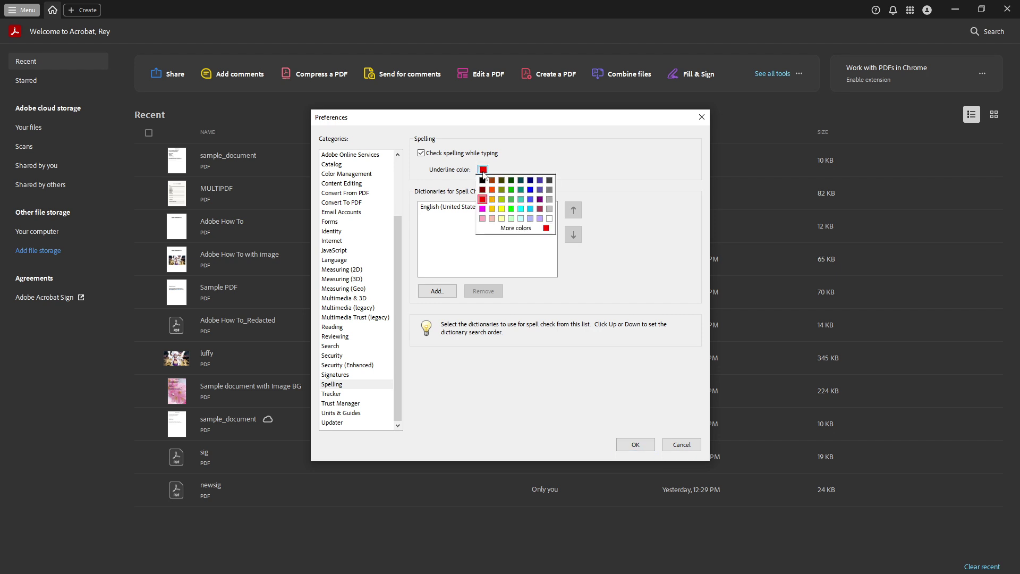
left_click(503, 199)
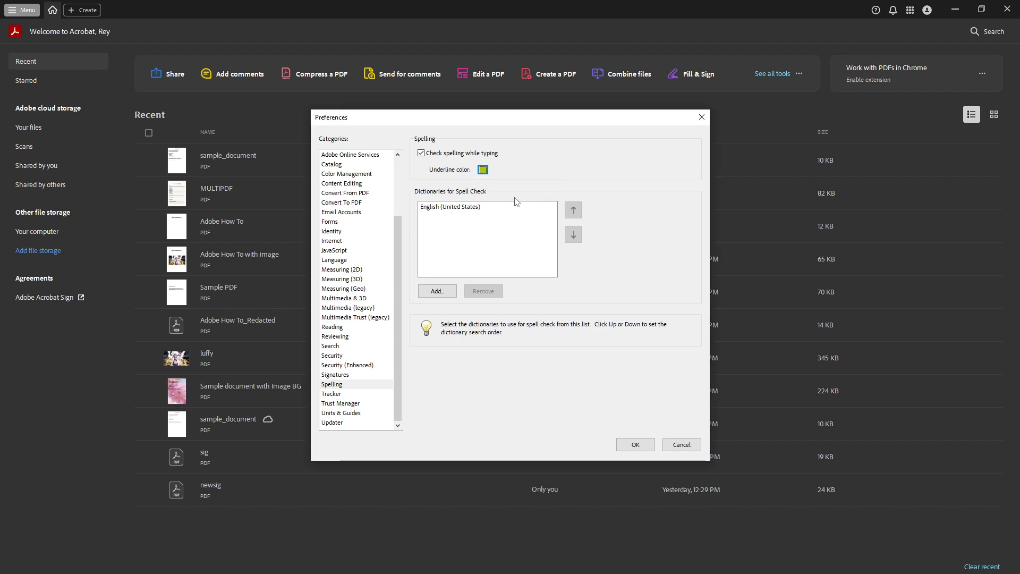
left_click(483, 170)
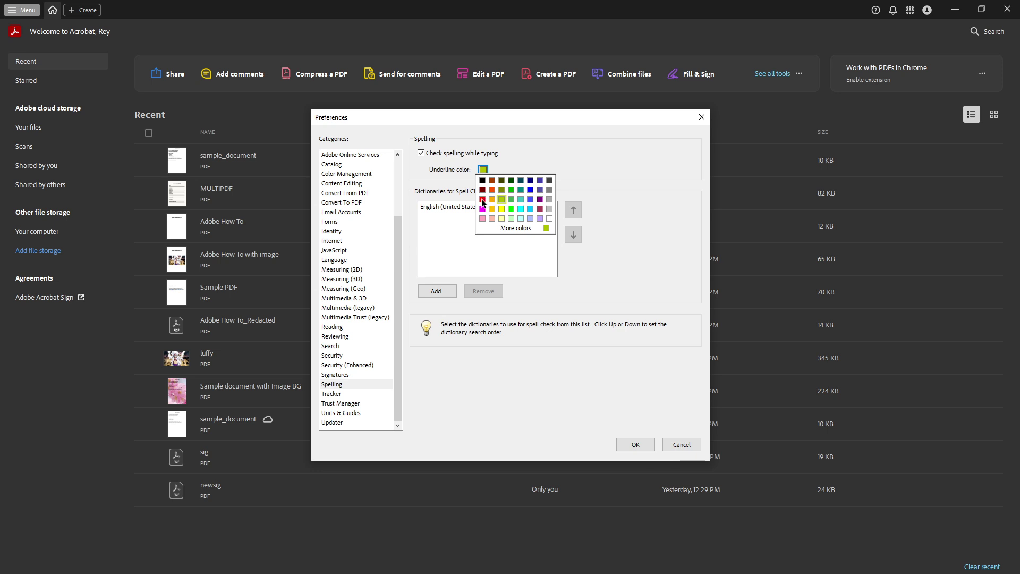
left_click(482, 200)
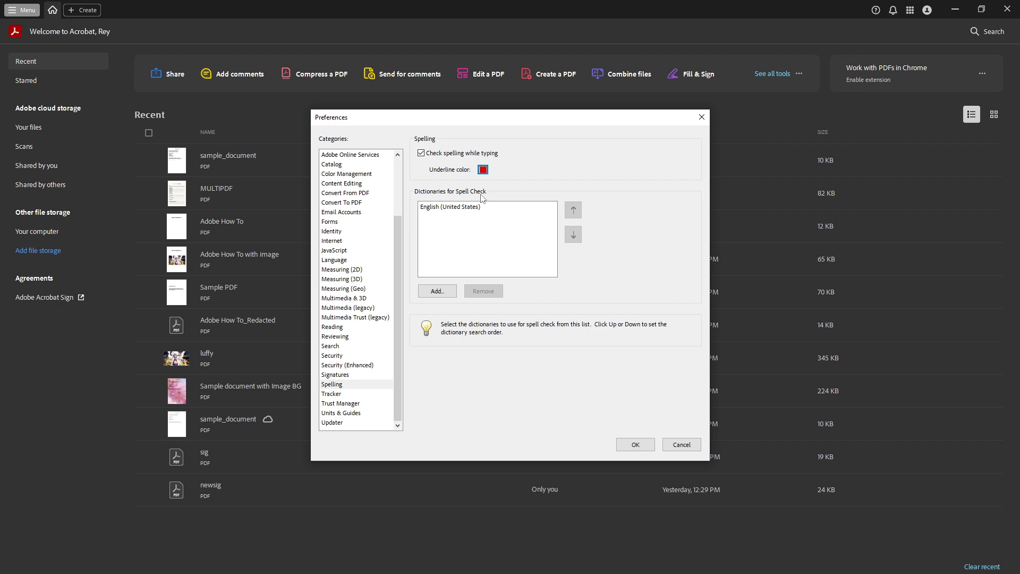
left_click(462, 206)
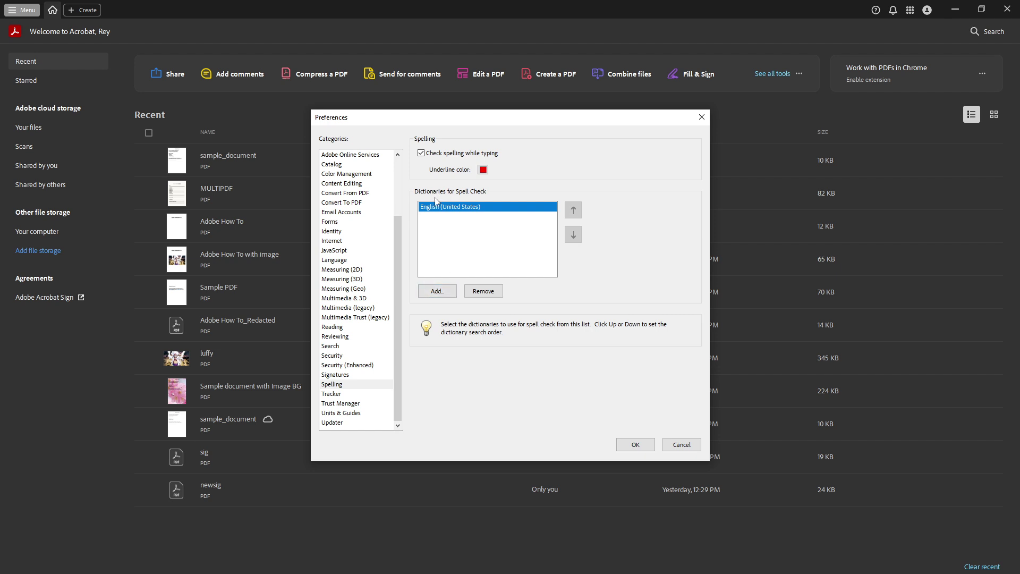
left_click(442, 294)
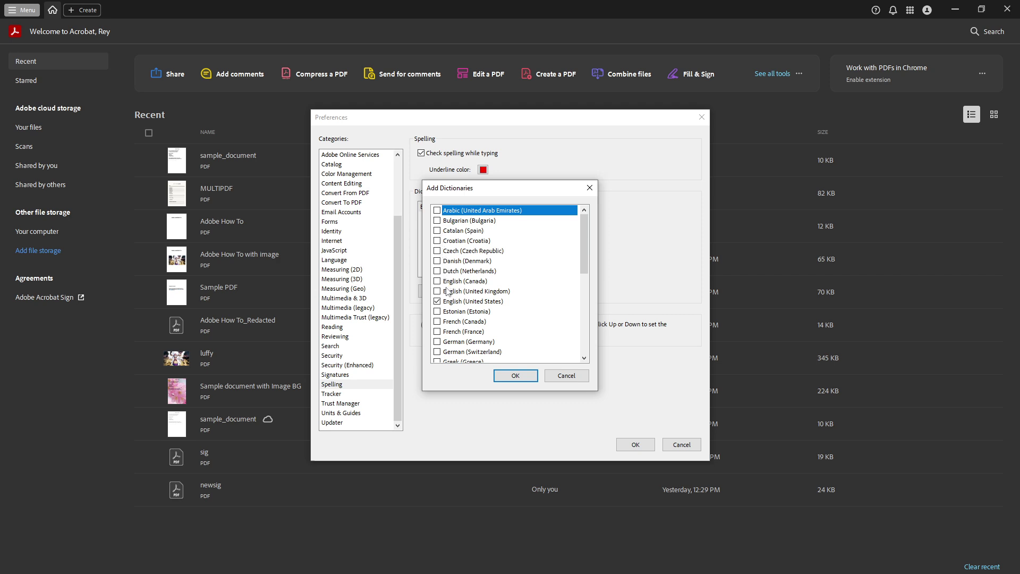
left_click(516, 381)
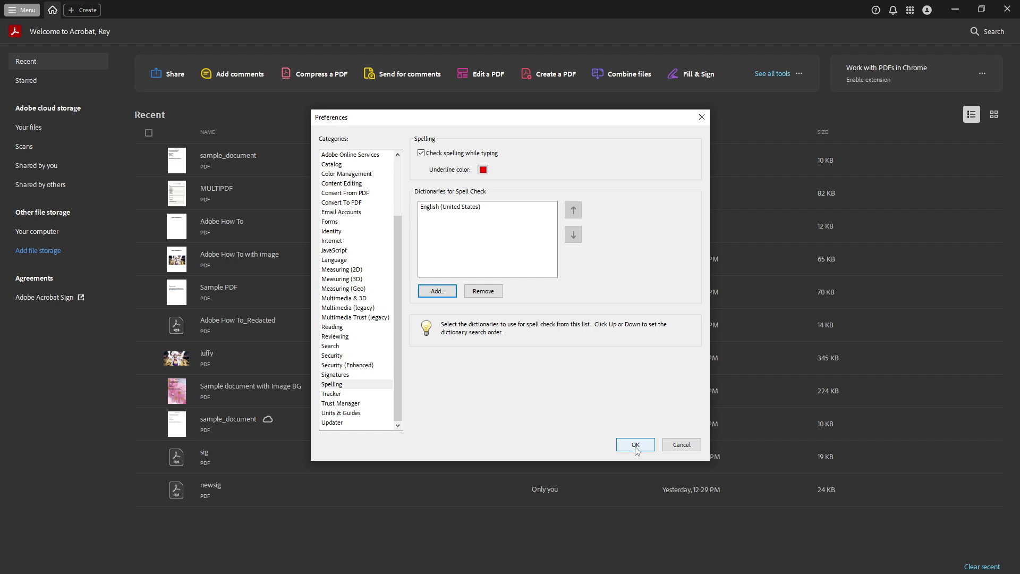
Step: Accept the spelling settings with OK and return to the recent-files home screen
left_click(636, 446)
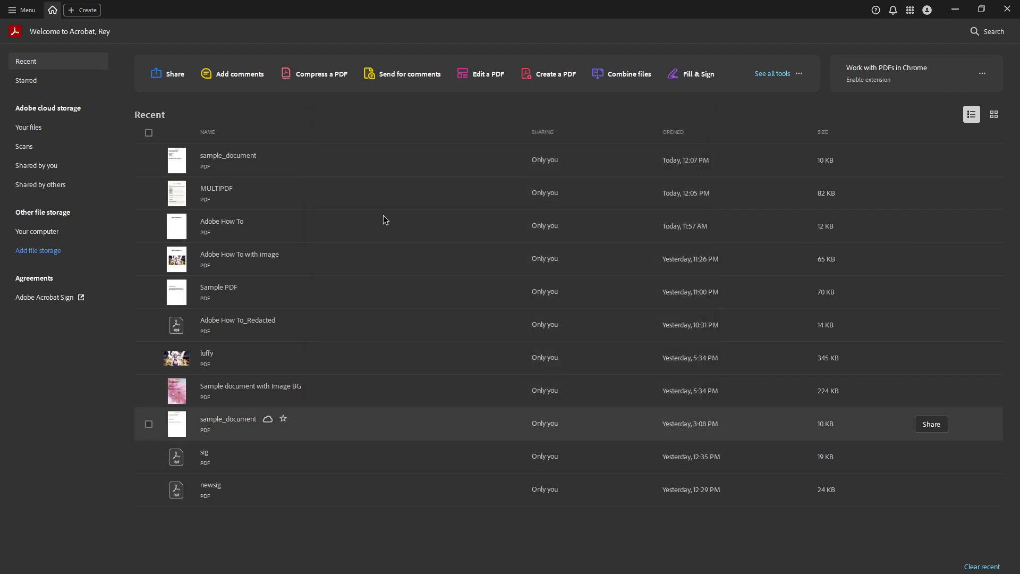